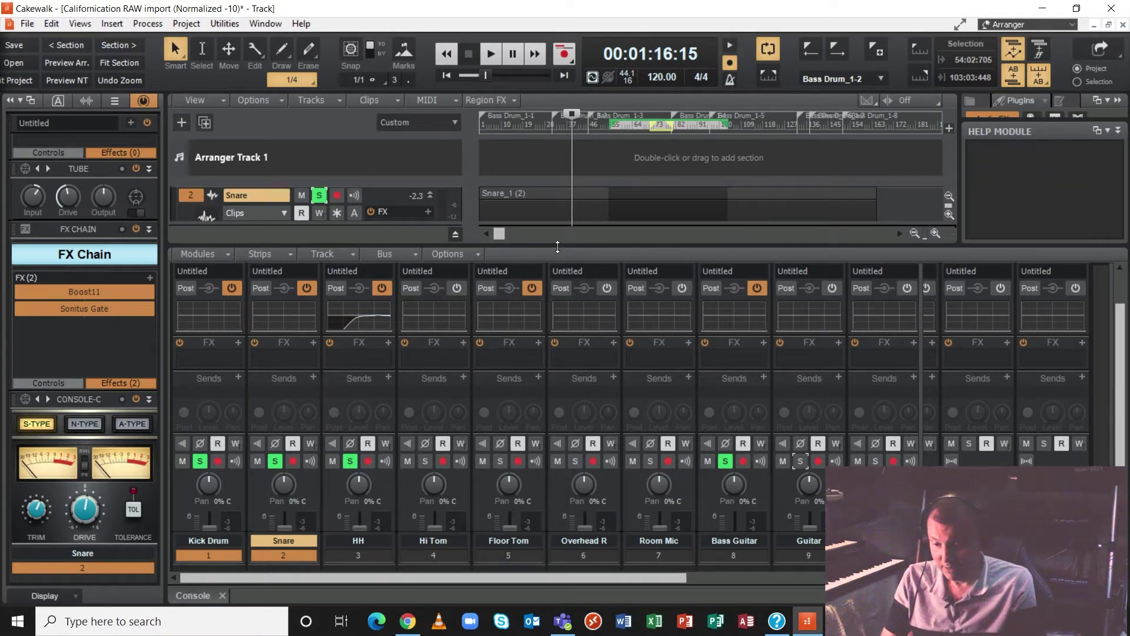
- Enlarge the Console over the track row, then open and dismiss the Kick Drum FX rack menu without inserting anything
drag(558, 247, 557, 220)
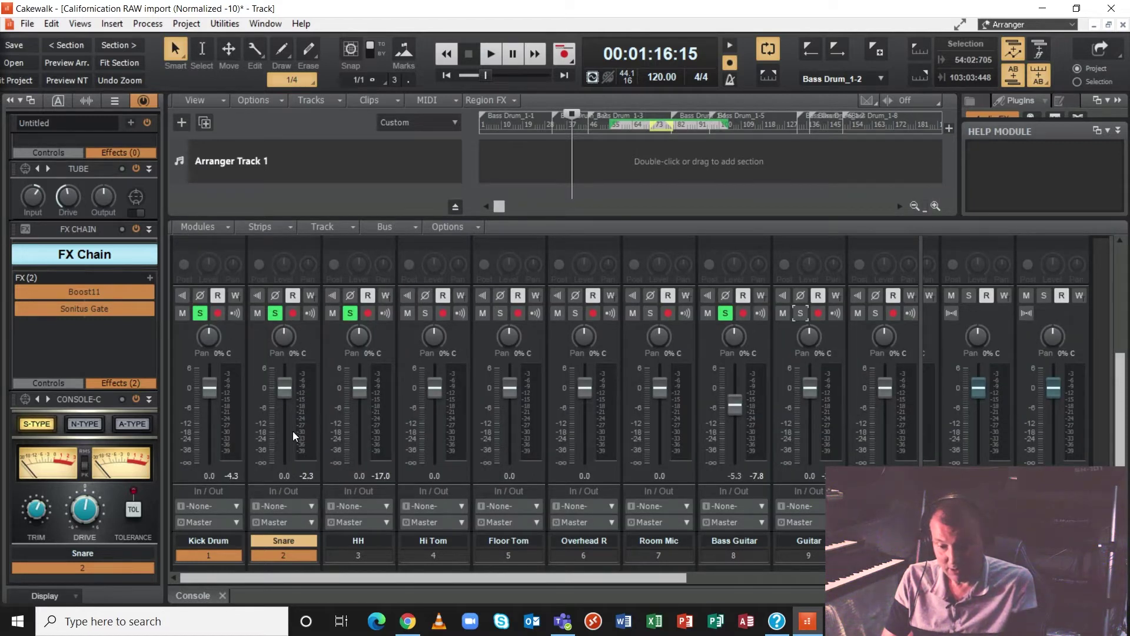
scroll(378, 390, up, 5)
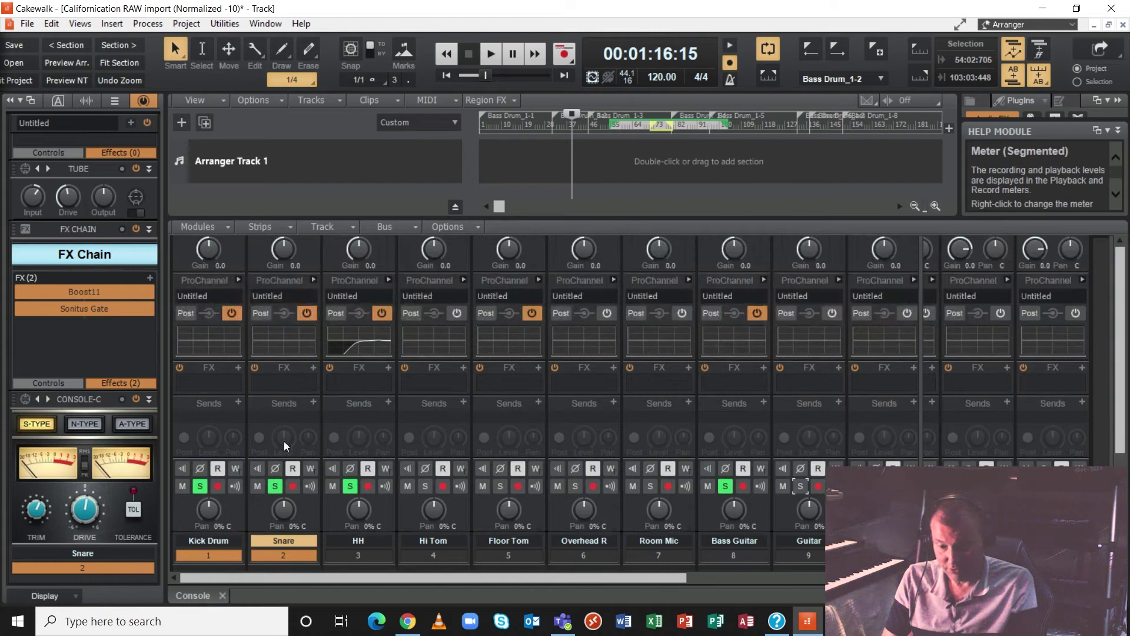
click(238, 367)
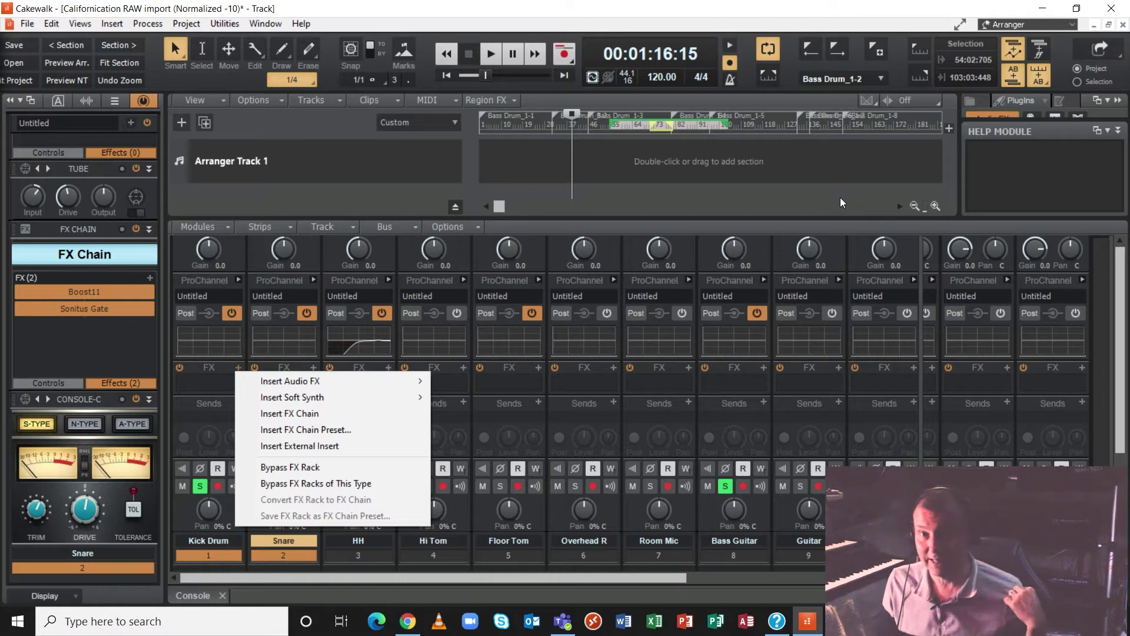
click(899, 204)
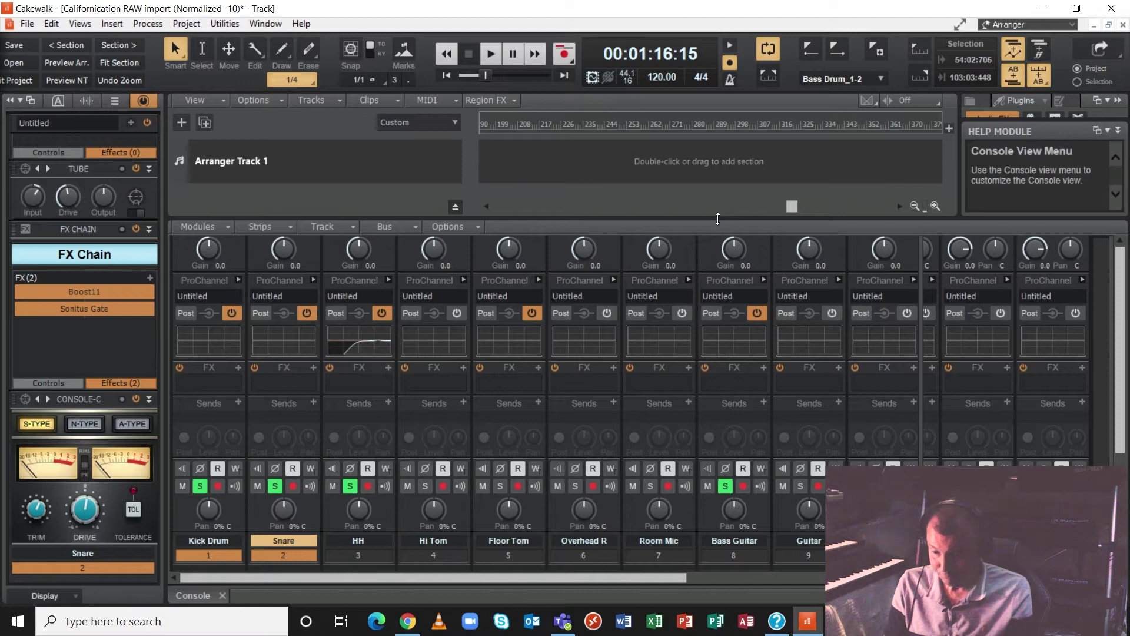
- Scroll the Console strips and bring up the Bus menu in the Console toolbar
drag(718, 217, 717, 214)
scroll(717, 224, down, 3)
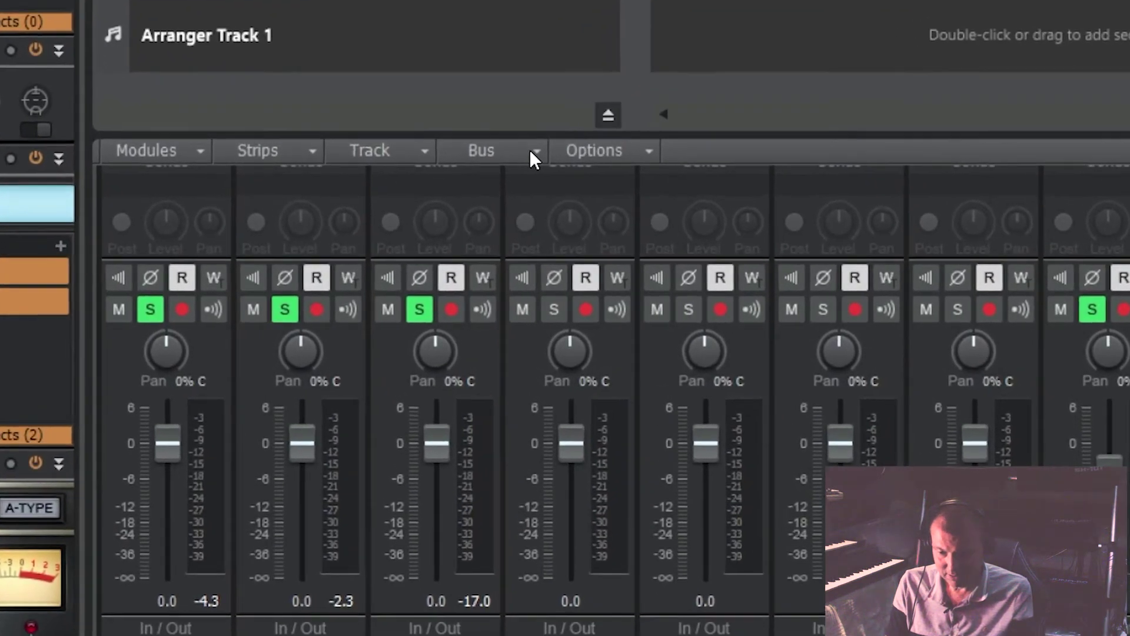
click(511, 163)
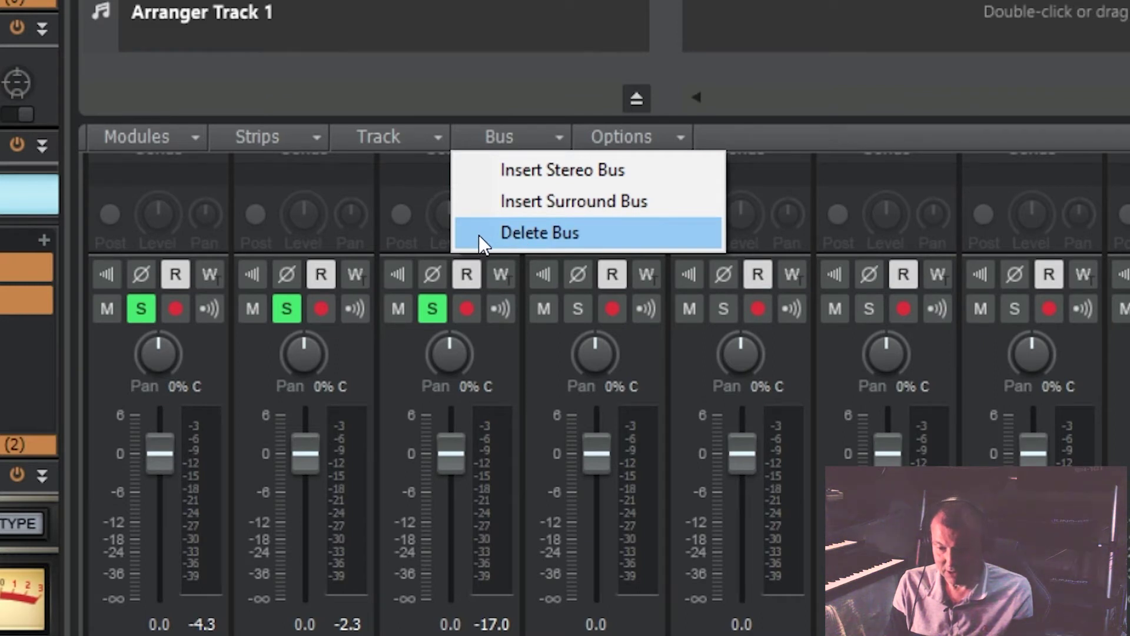
- Insert a new stereo bus and rename Bus D to 'Reverb'
click(544, 172)
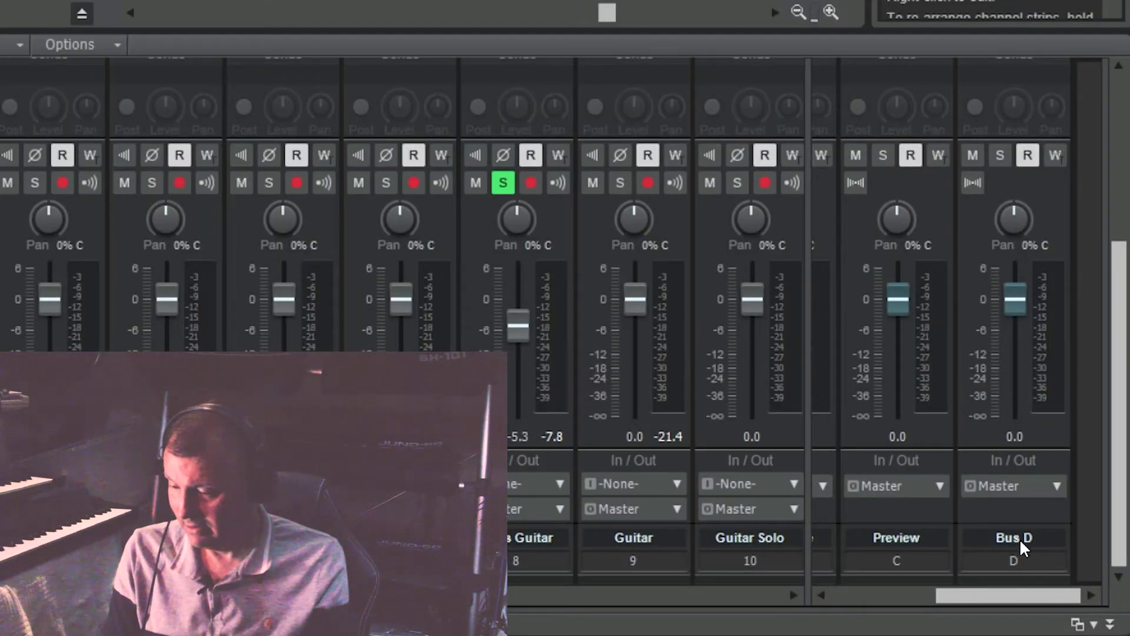
double_click(1009, 537)
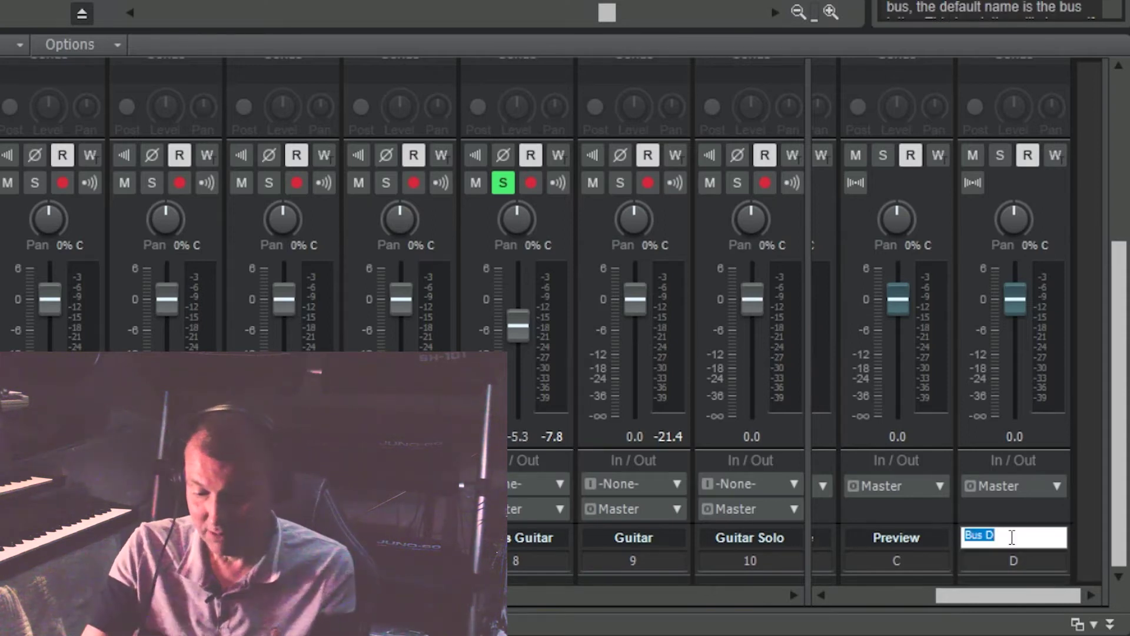
text(Reverb)
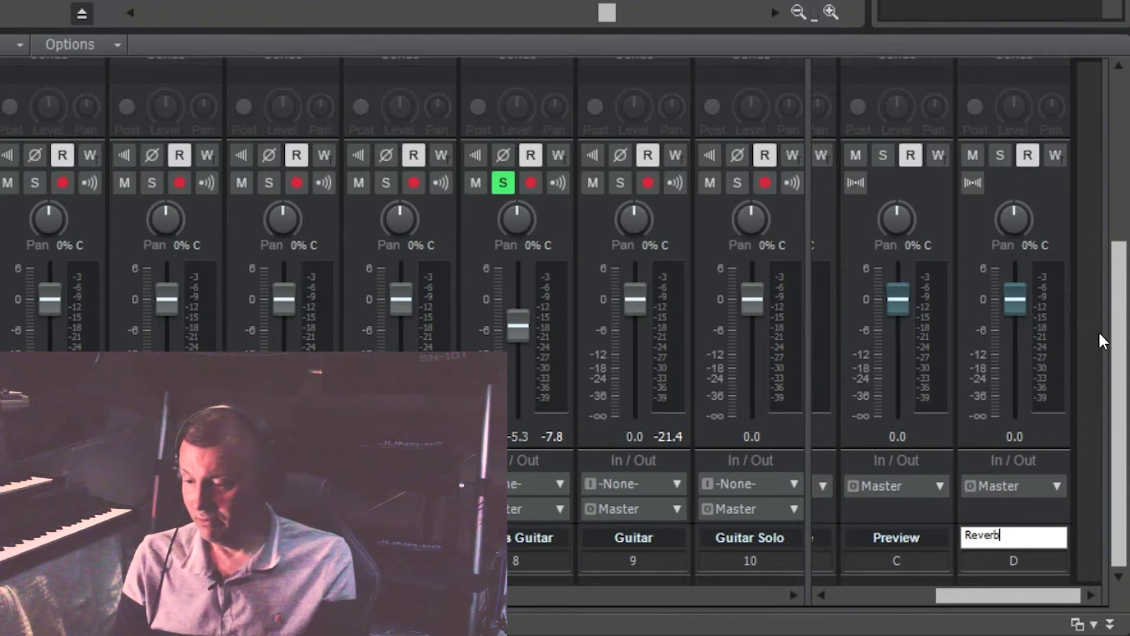
key(Return)
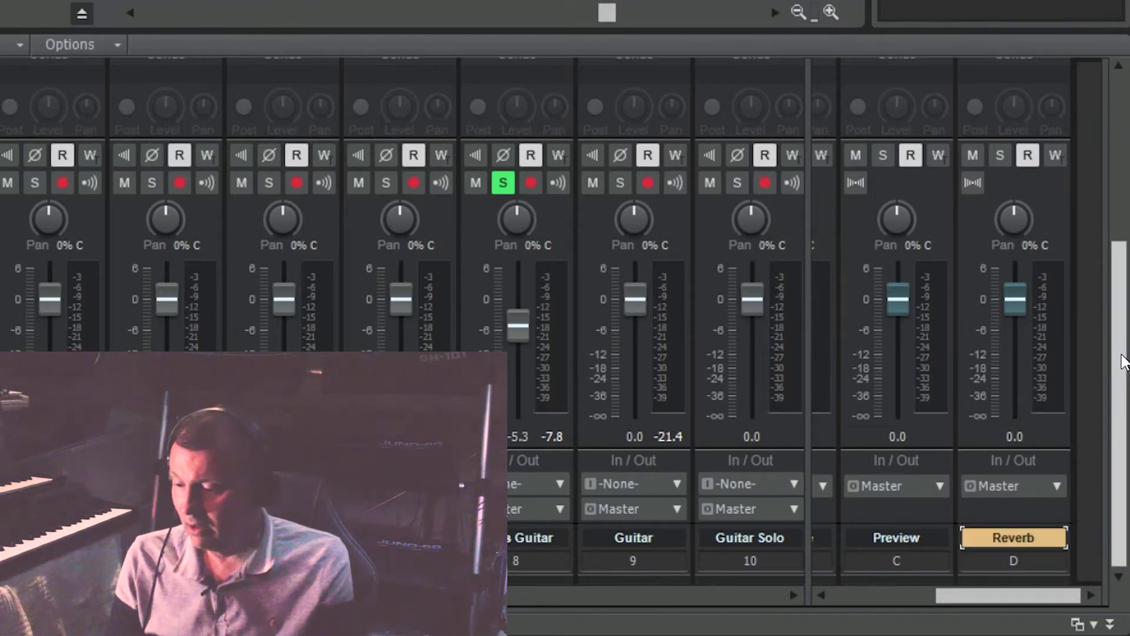
- Show the Insert Audio FX Reverb category for the Reverb bus FX rack
scroll(1119, 348, up, 1)
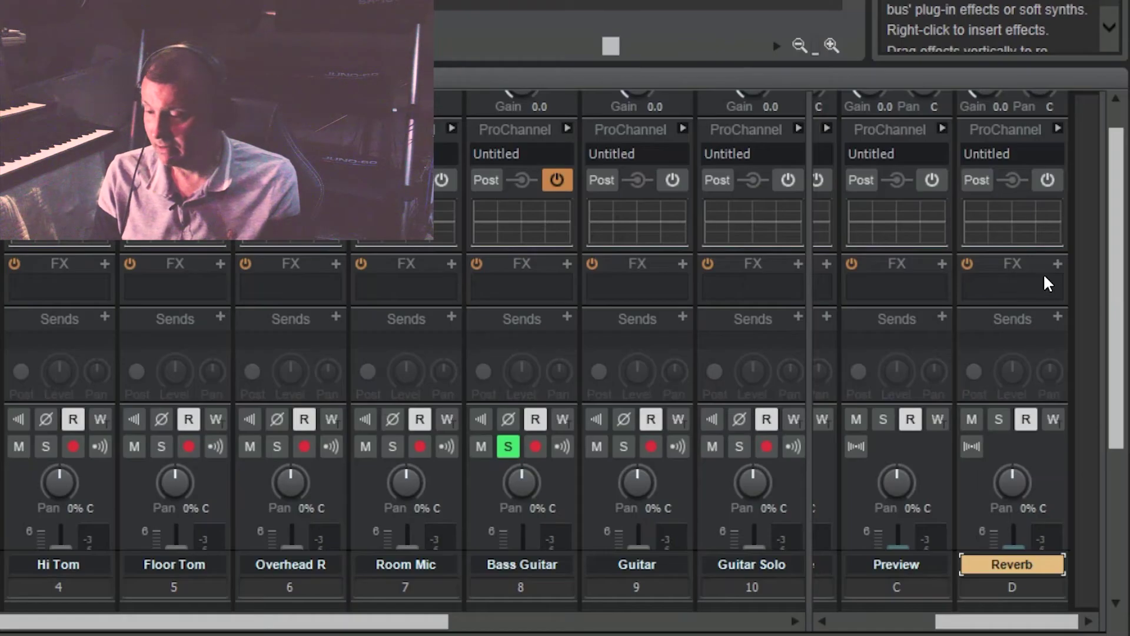
right_click(1033, 341)
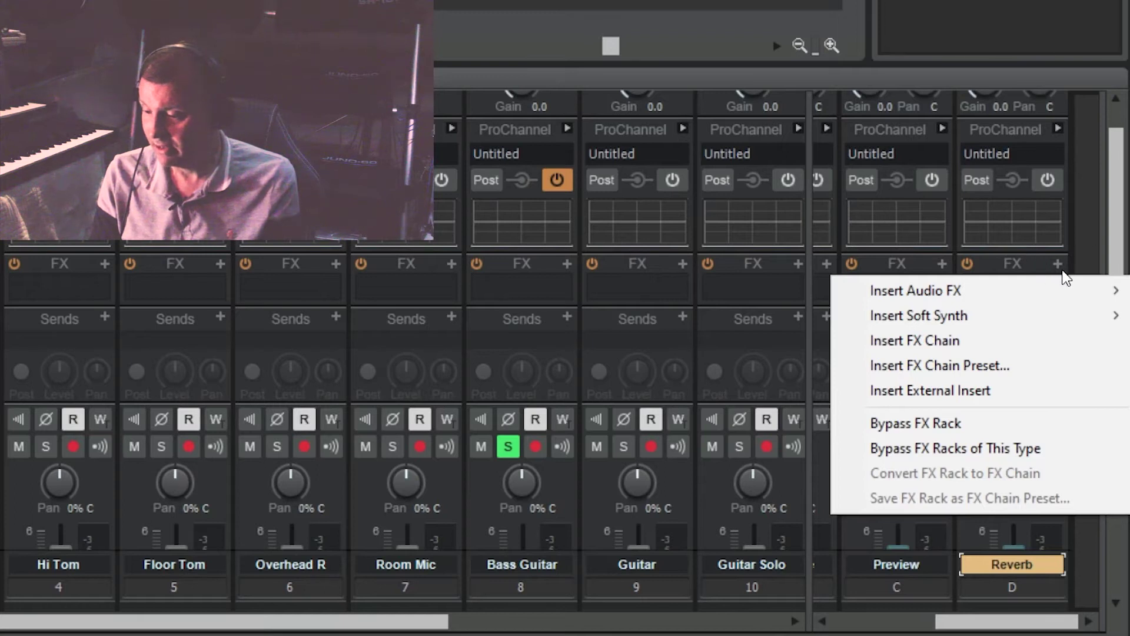
click(1061, 266)
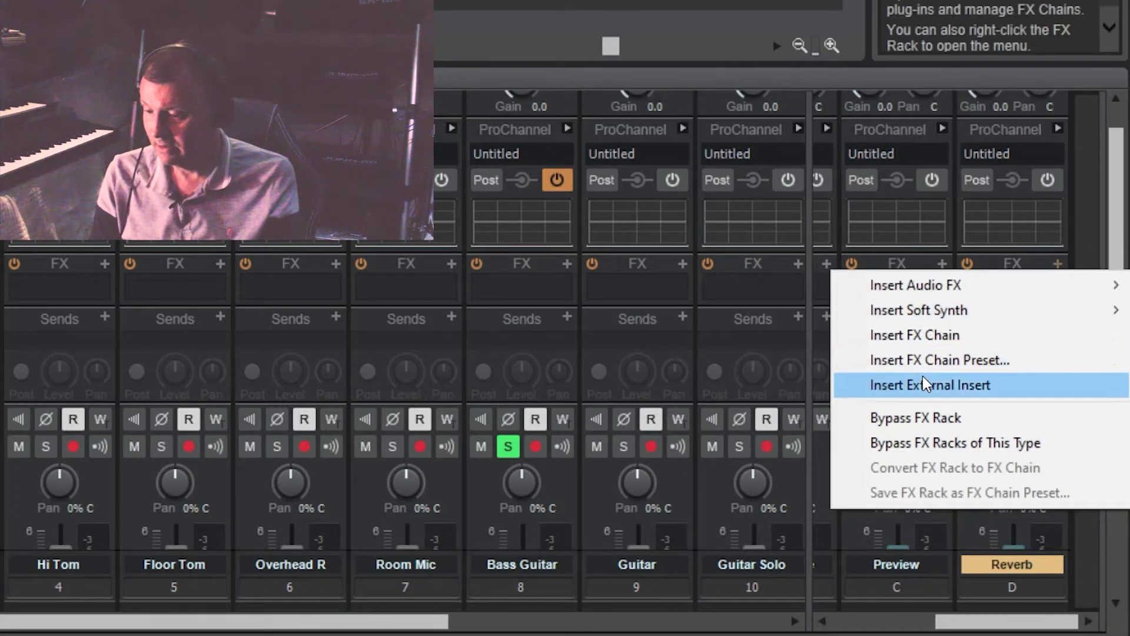
mouse_move(945, 284)
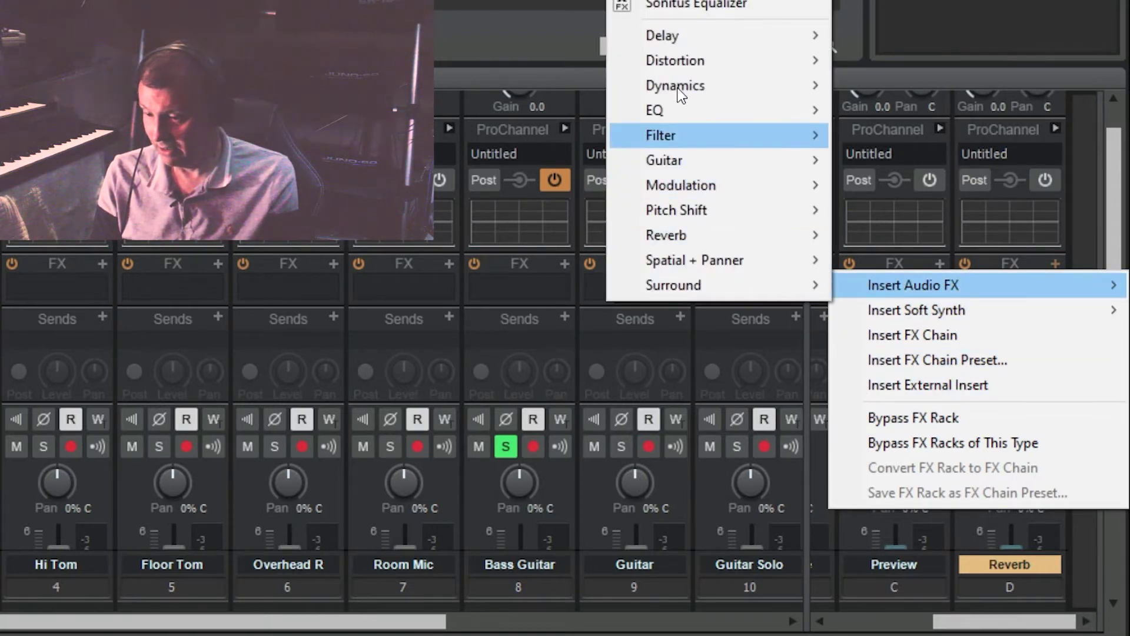
- Insert BREVERB 2 Cakewalk on the Reverb bus, move its window aside, and browse to the Room bank
mouse_move(787, 233)
click(926, 235)
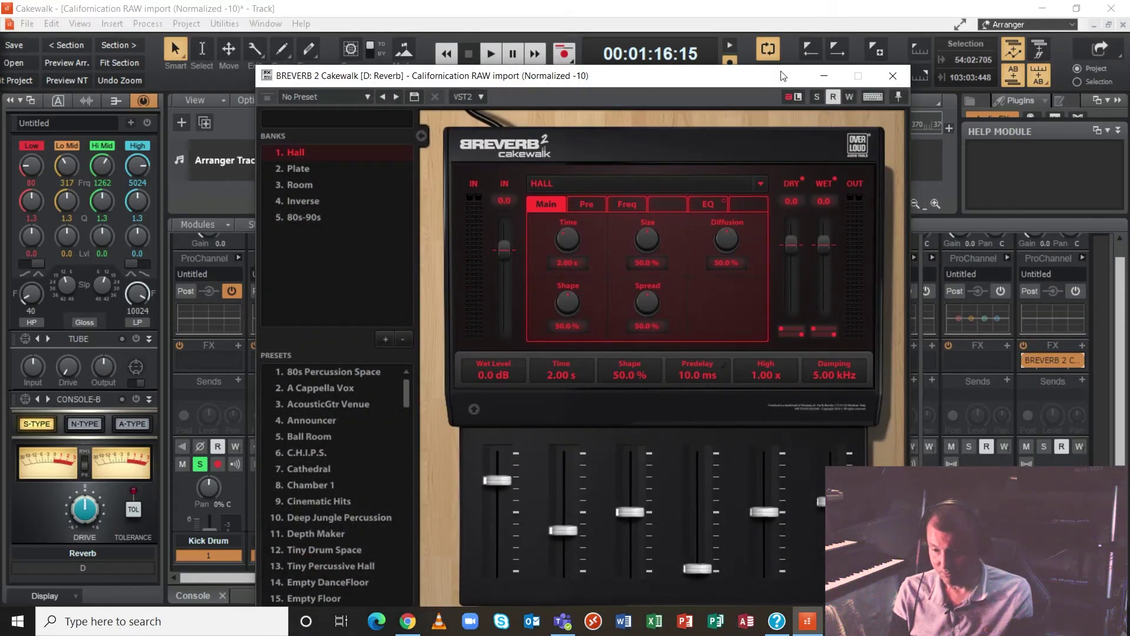
drag(761, 78, 774, 47)
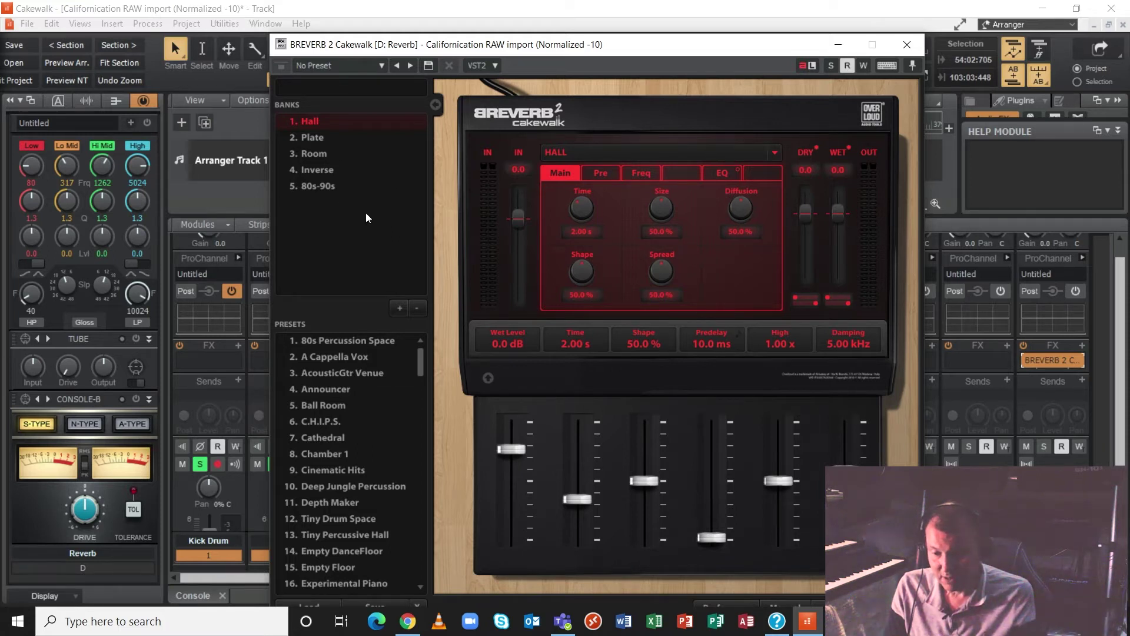
scroll(421, 370, down, 3)
scroll(421, 369, up, 2)
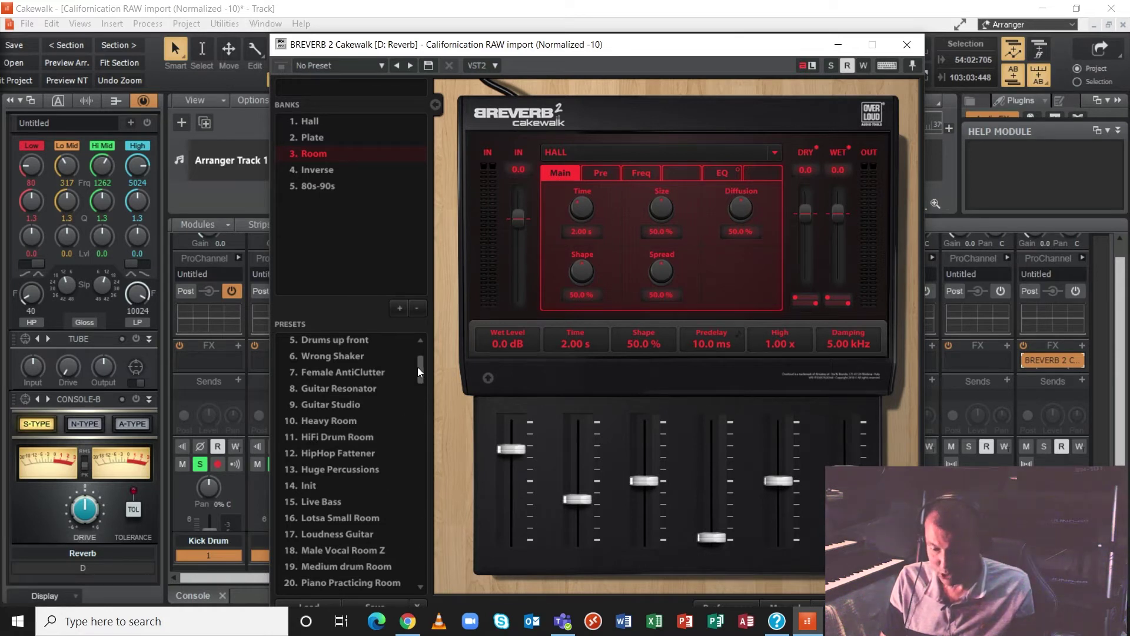
scroll(418, 366, up, 4)
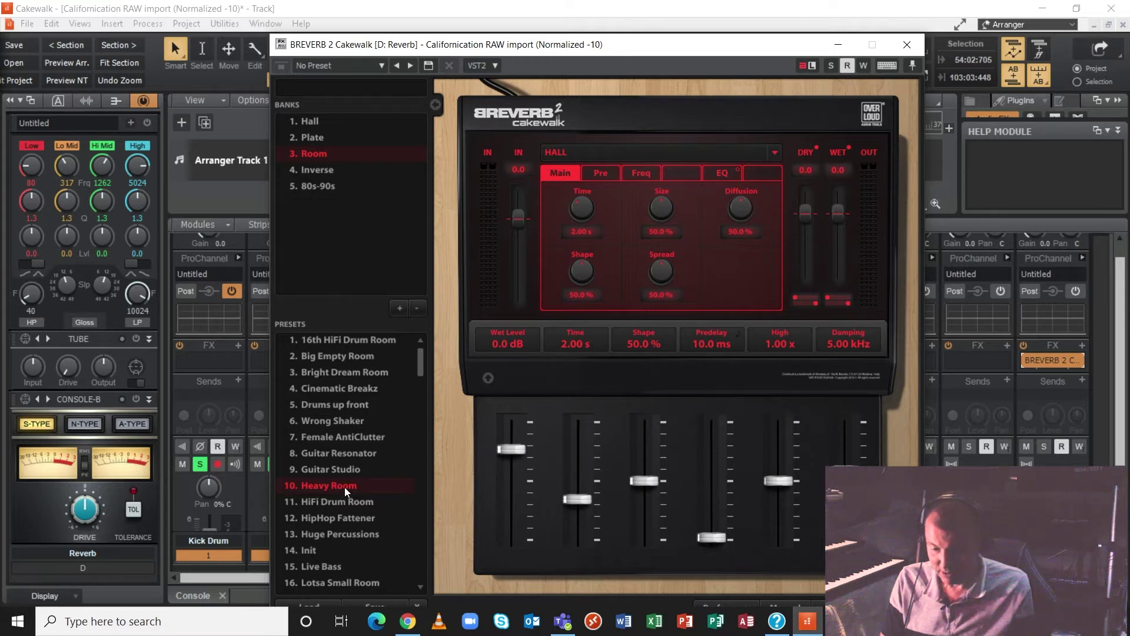
- Load the Heavy Room preset, set DRY to -oo and WET to 0.0 dB, then close BReverb 2
click(345, 486)
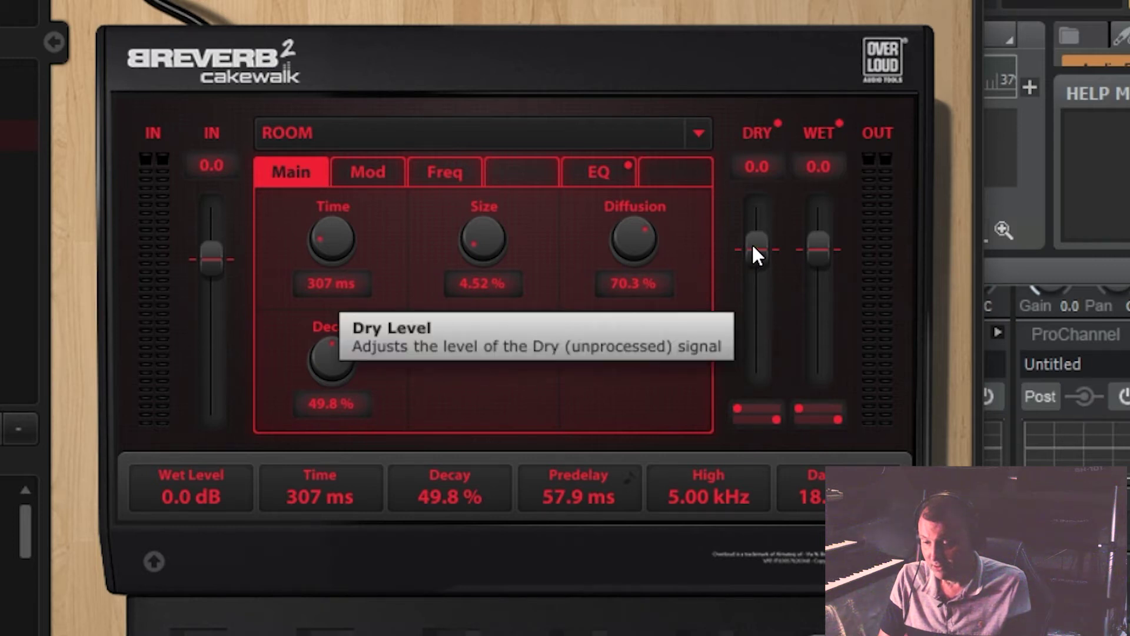
drag(752, 245, 753, 367)
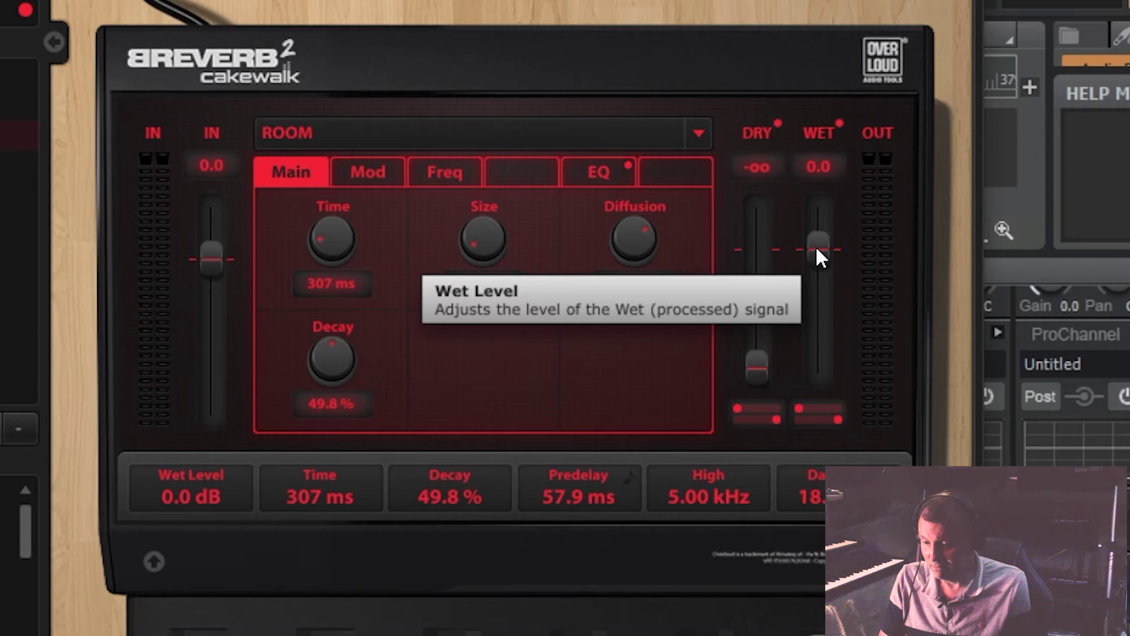
drag(817, 250, 818, 215)
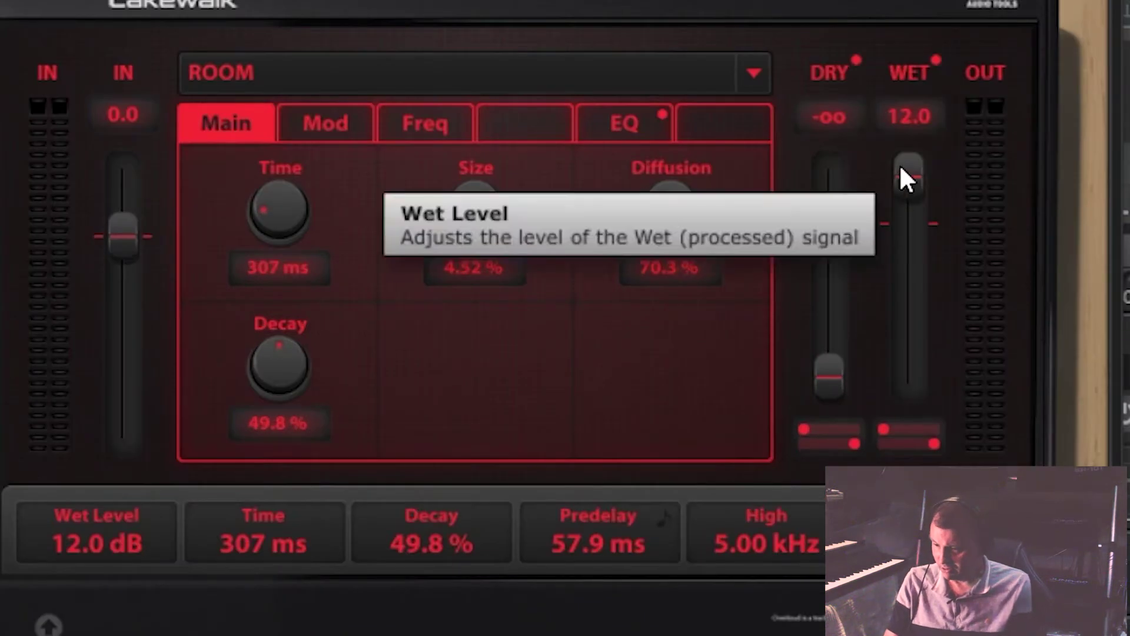
drag(825, 219, 825, 226)
drag(909, 187, 909, 221)
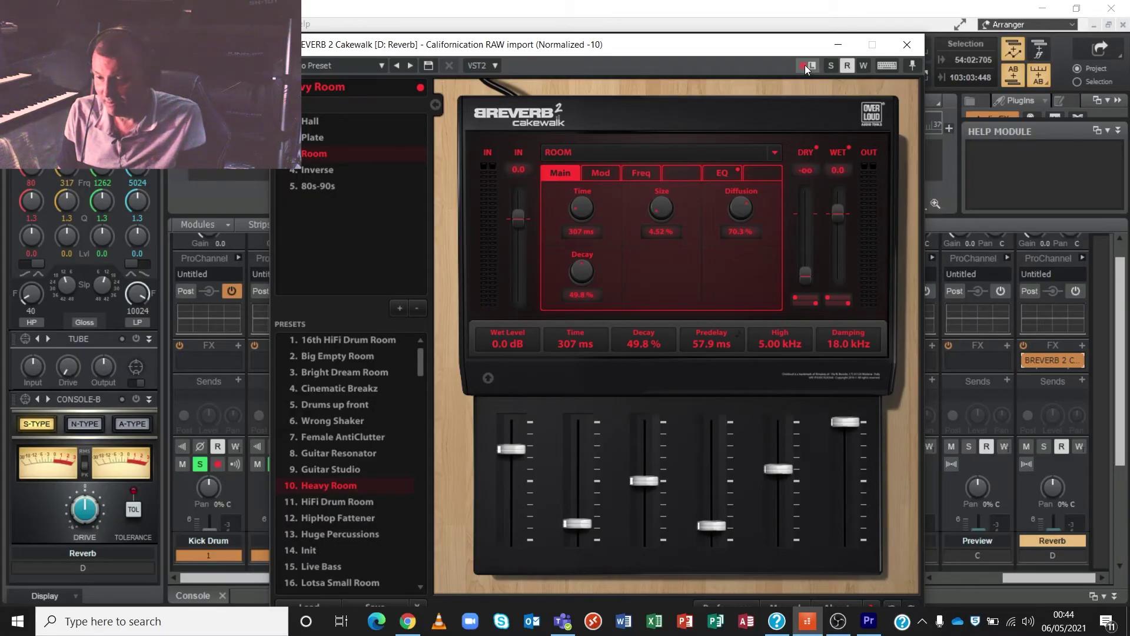
click(911, 41)
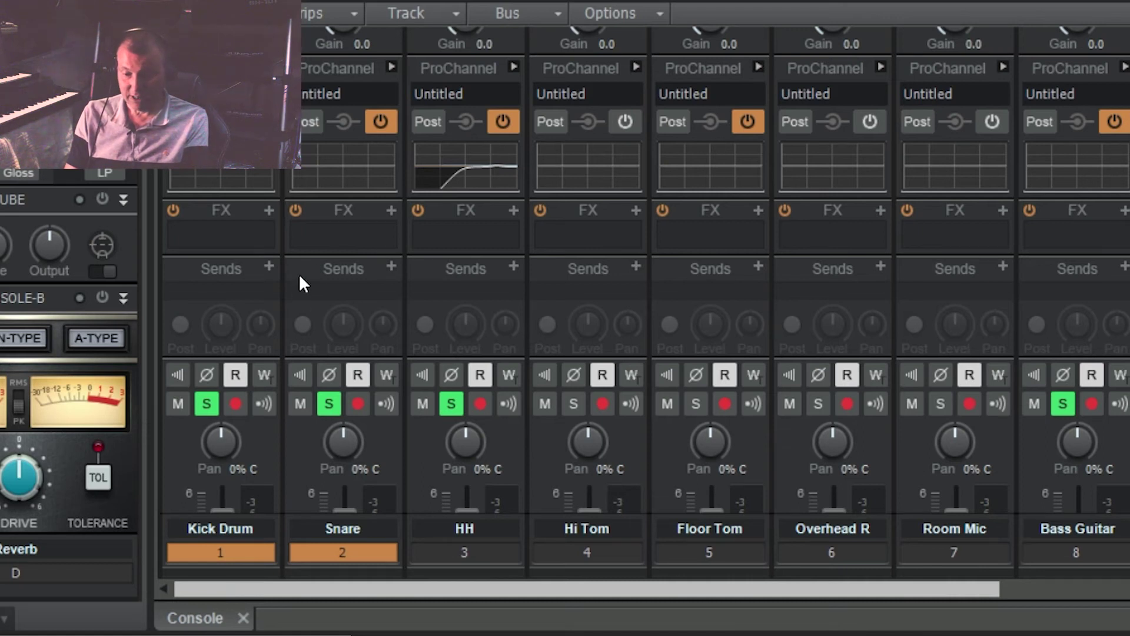
- Add a Snare send to the Reverb bus and switch it to pre-fader
click(391, 266)
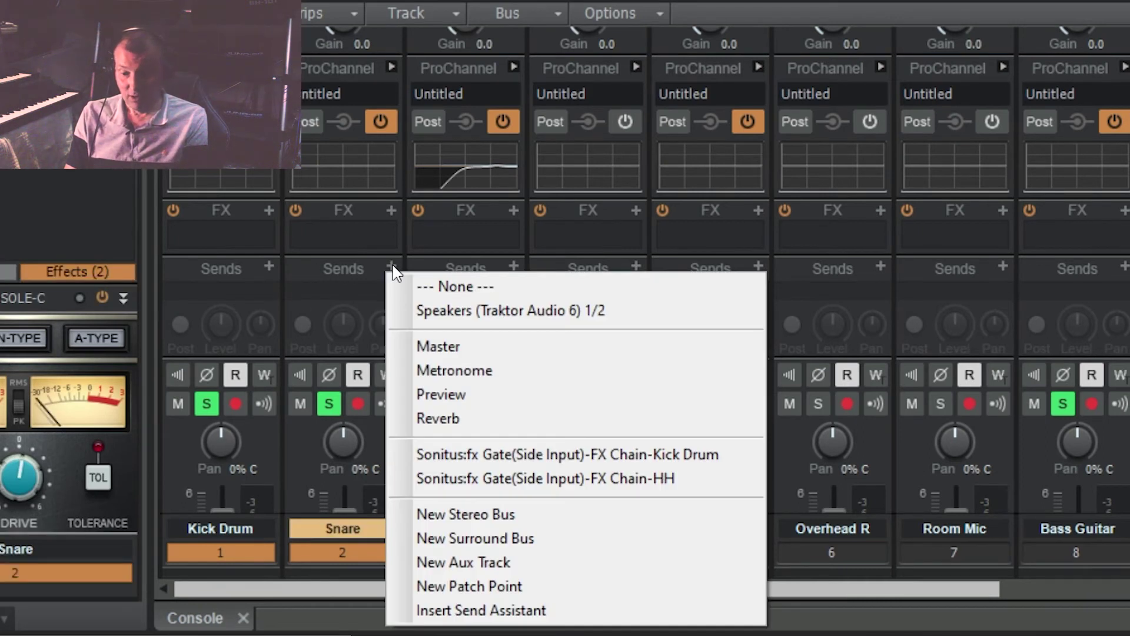
click(451, 423)
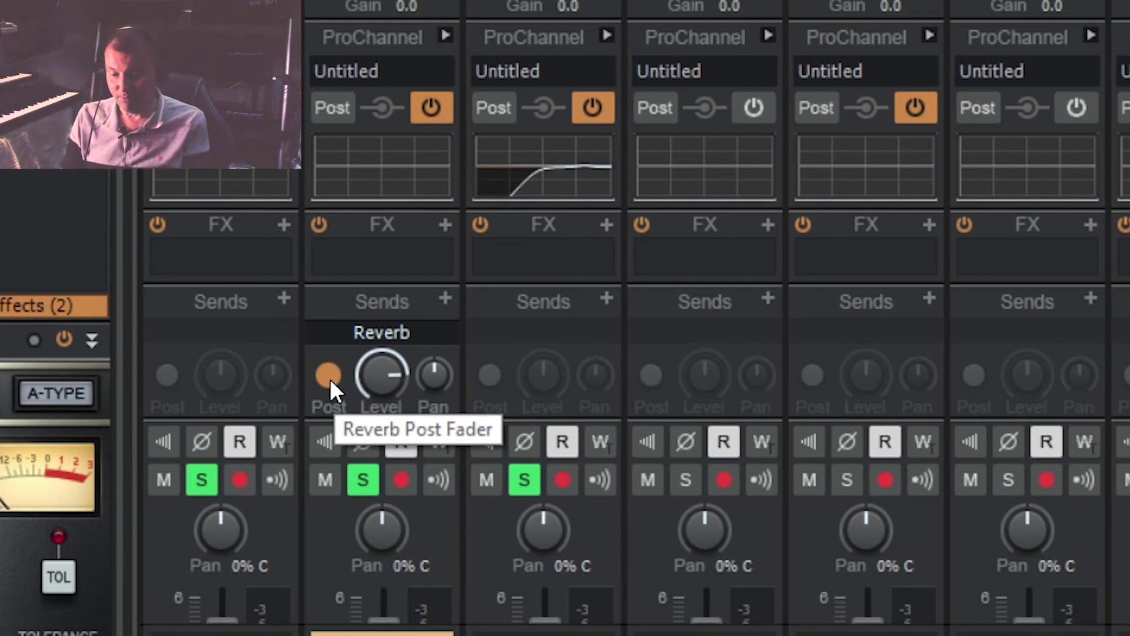
scroll(500, 365, down, 5)
mouse_move(391, 320)
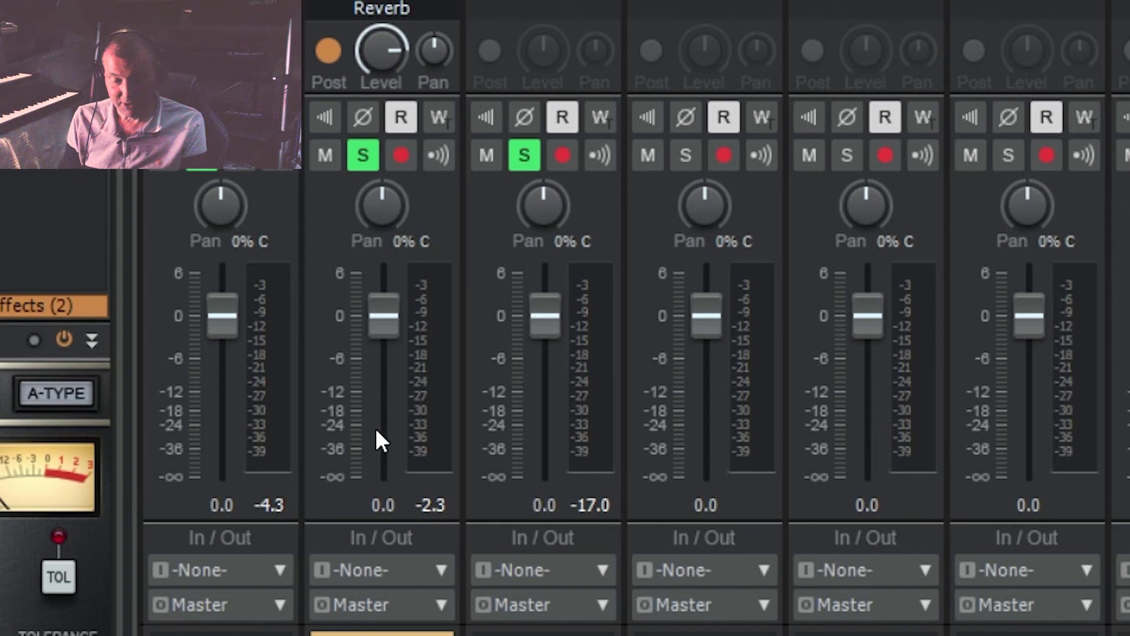
click(327, 49)
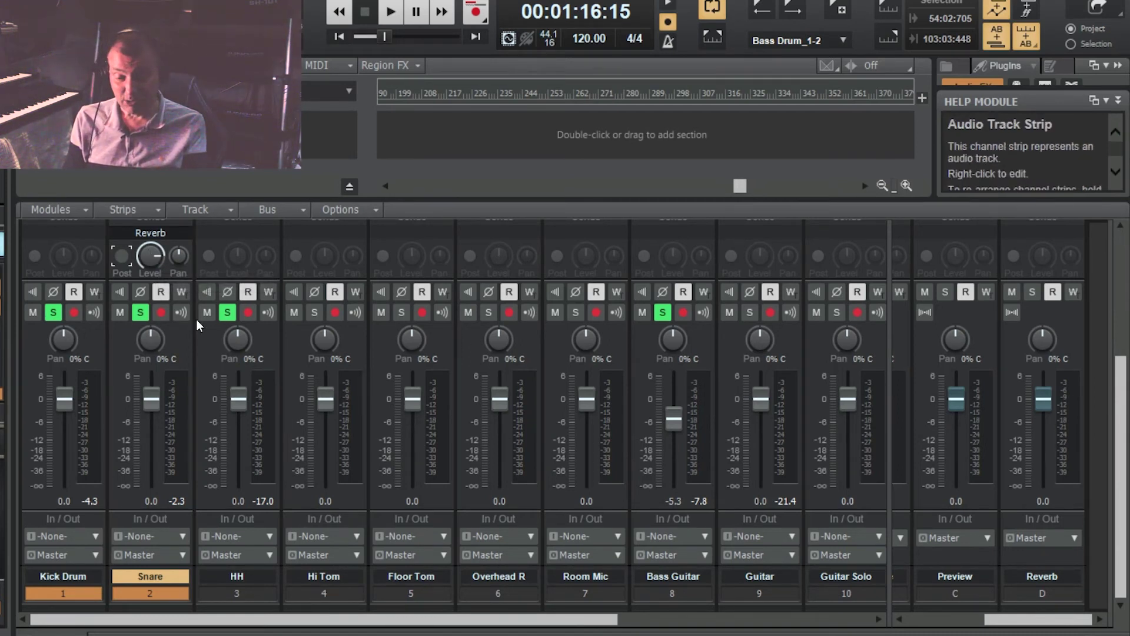
- Start playback and adjust the Snare's Reverb send level, settling around -12
scroll(197, 323, up, 1)
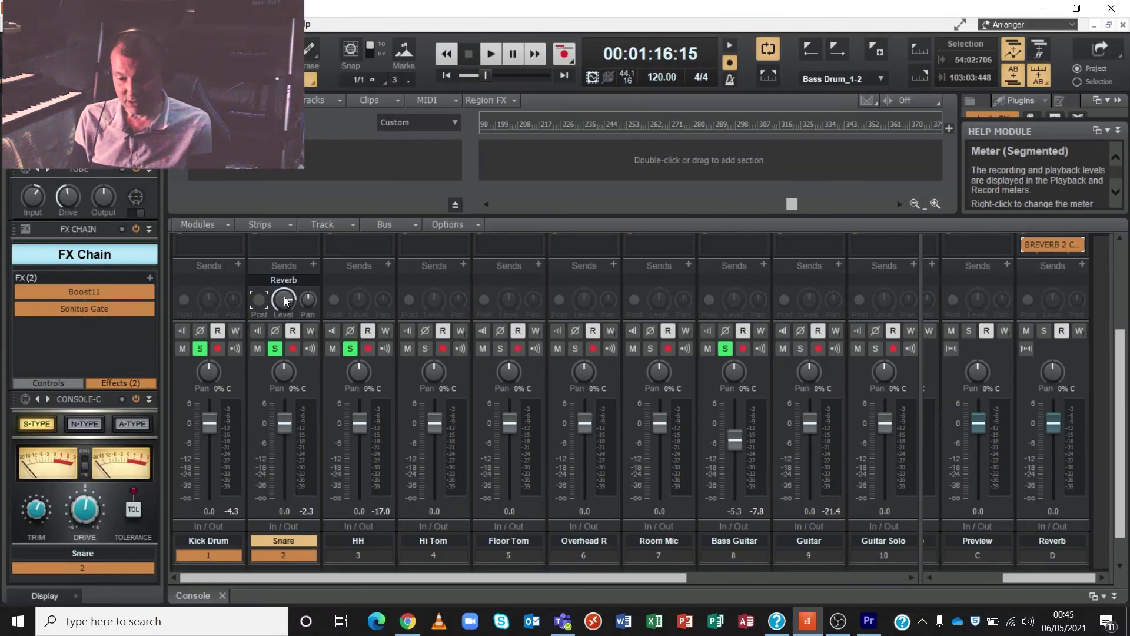
mouse_move(288, 300)
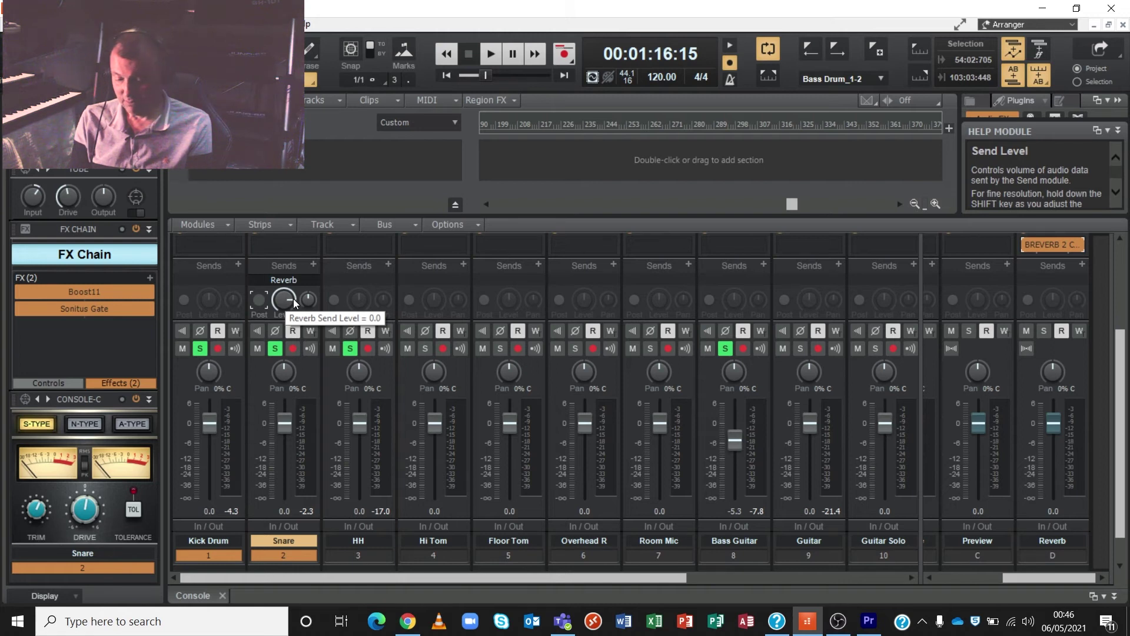
key(space)
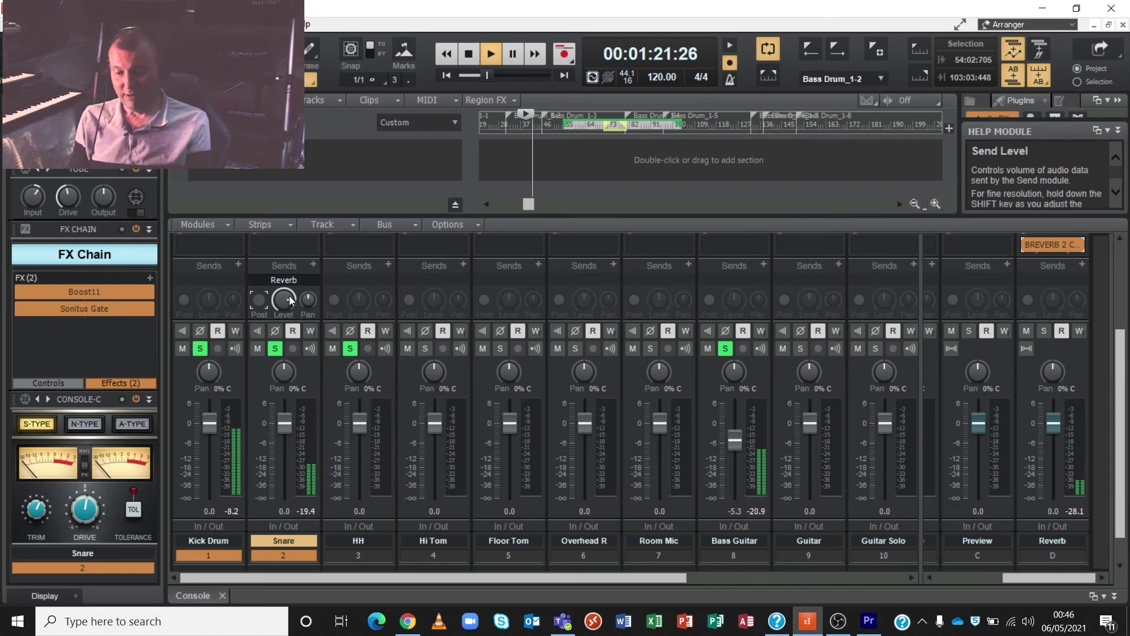
drag(291, 300, 296, 315)
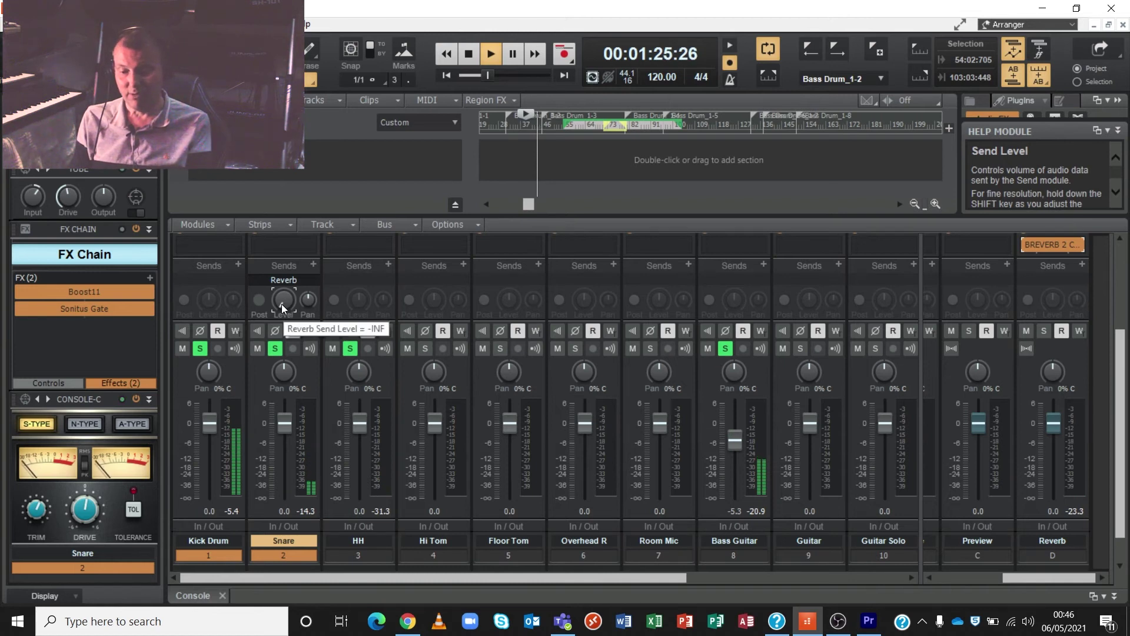
mouse_move(283, 300)
mouse_down()
mouse_move(283, 285)
mouse_move(285, 299)
mouse_up()
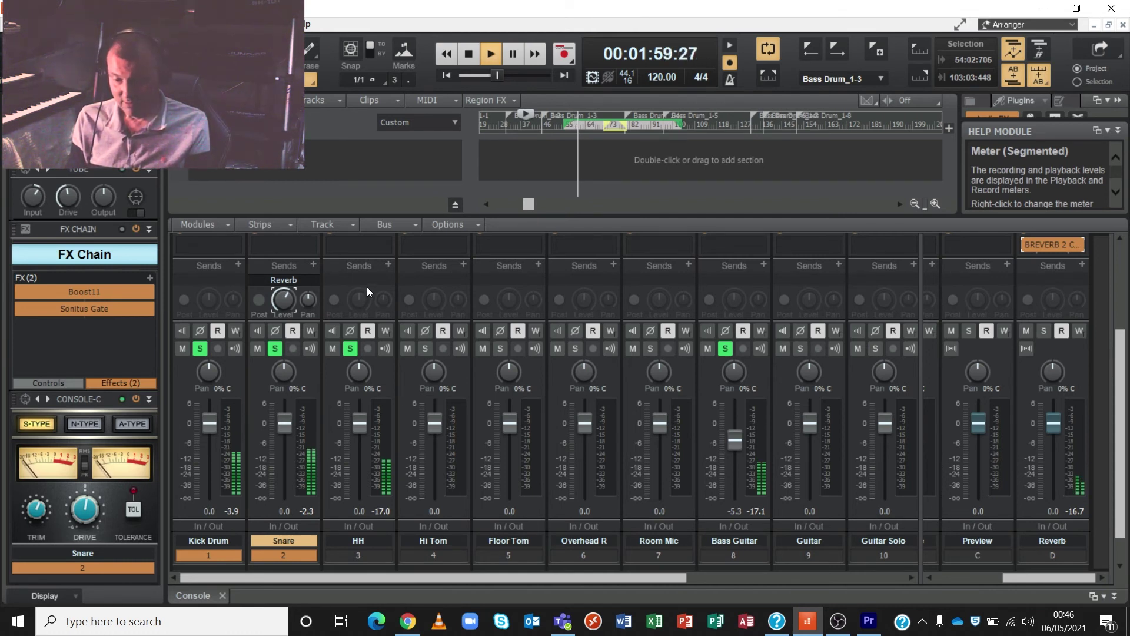
- Give the HH track a pre-fader send to the Reverb bus
click(386, 265)
click(417, 358)
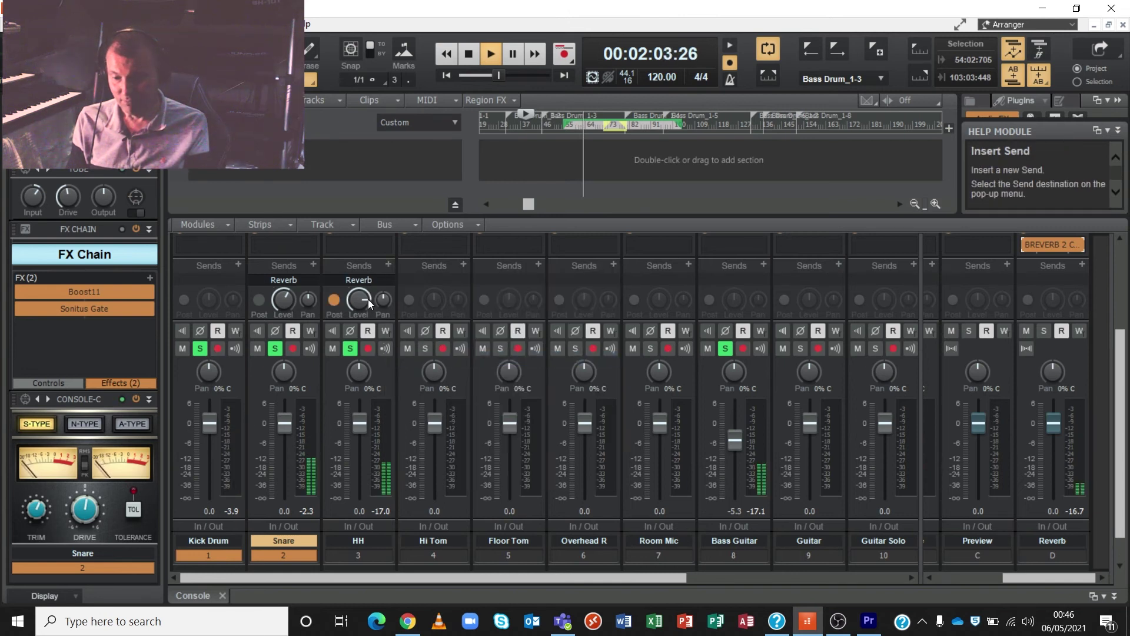
click(332, 301)
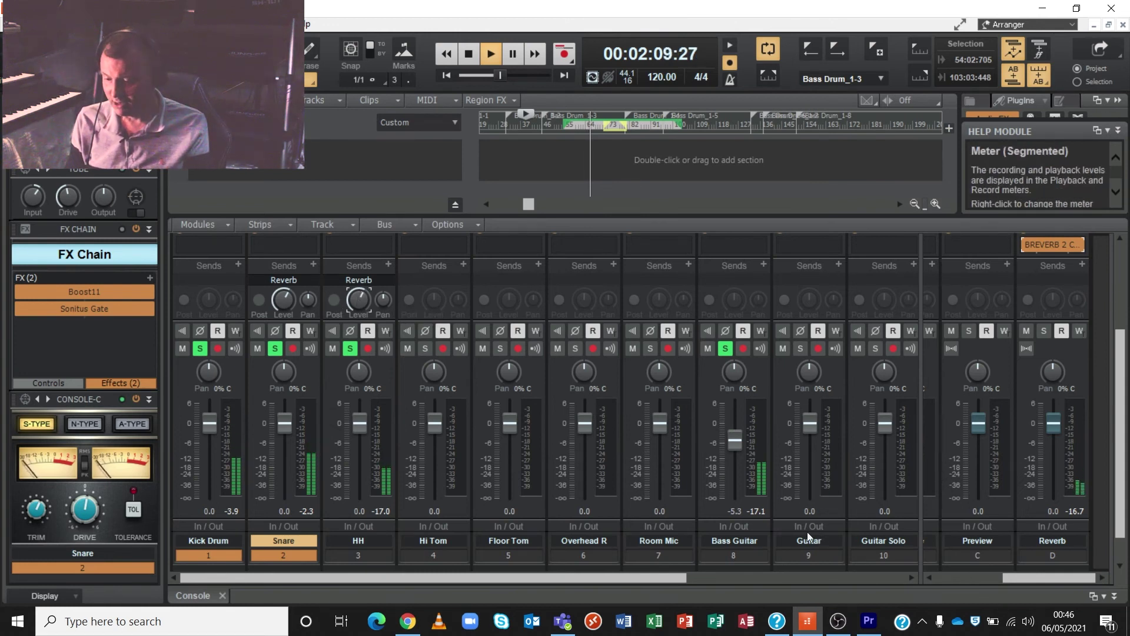
- Solo Guitar with its fader at -3.3 dB, add a Reverb send at -3.7, and stop playback
click(801, 348)
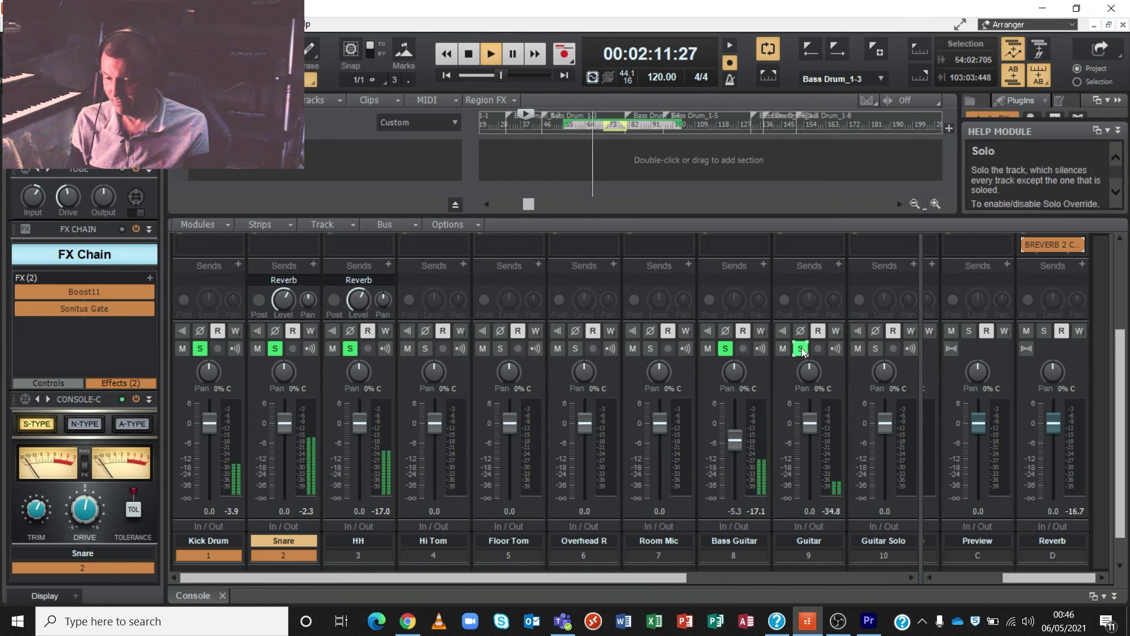
drag(810, 421, 812, 428)
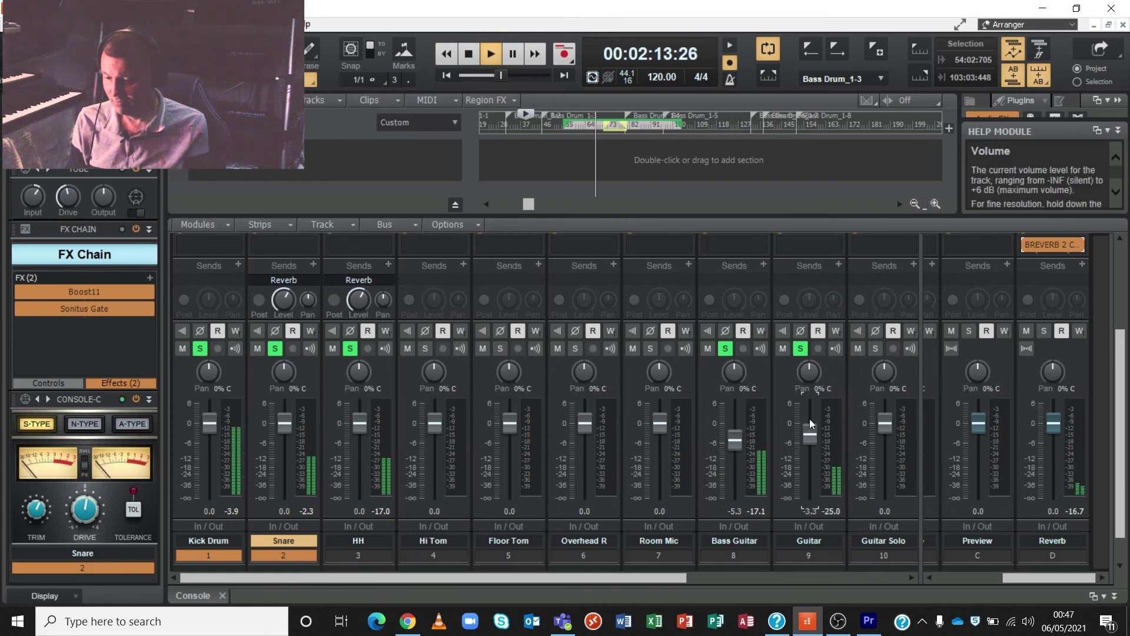
click(839, 270)
click(840, 263)
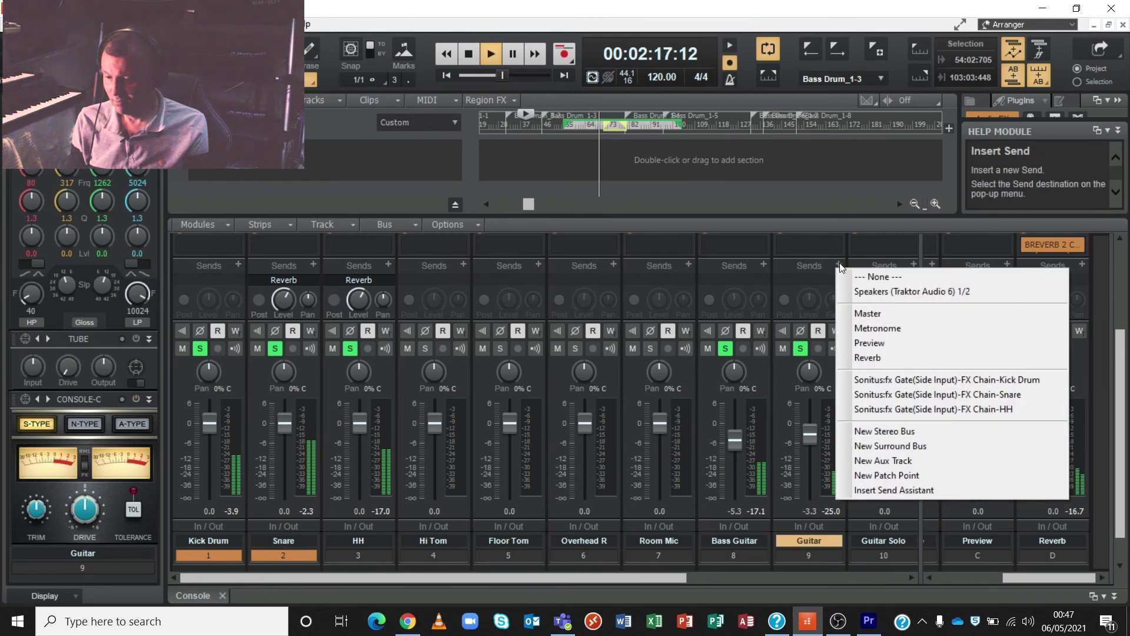
click(868, 358)
mouse_move(808, 300)
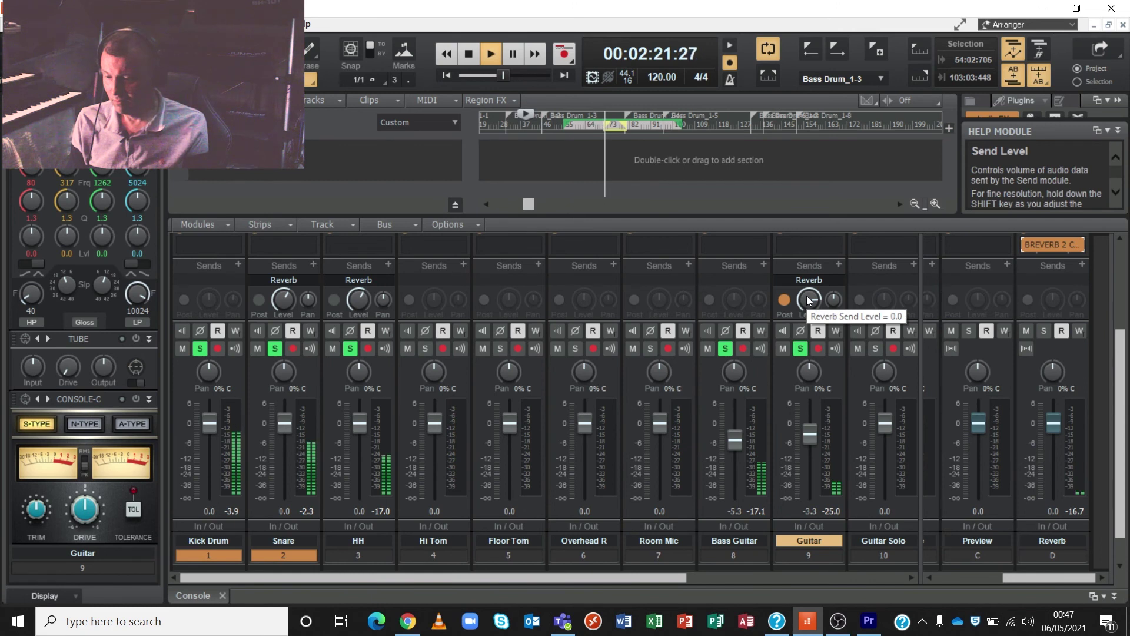
mouse_move(808, 300)
mouse_down()
mouse_move(808, 315)
mouse_move(811, 299)
mouse_up()
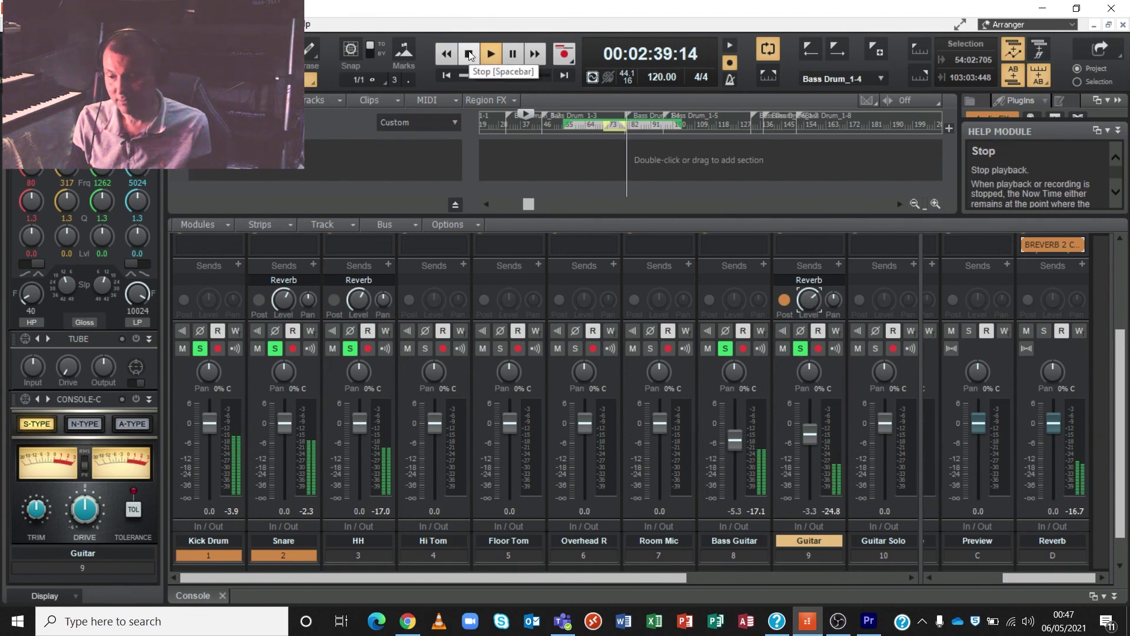
click(469, 54)
click(469, 54)
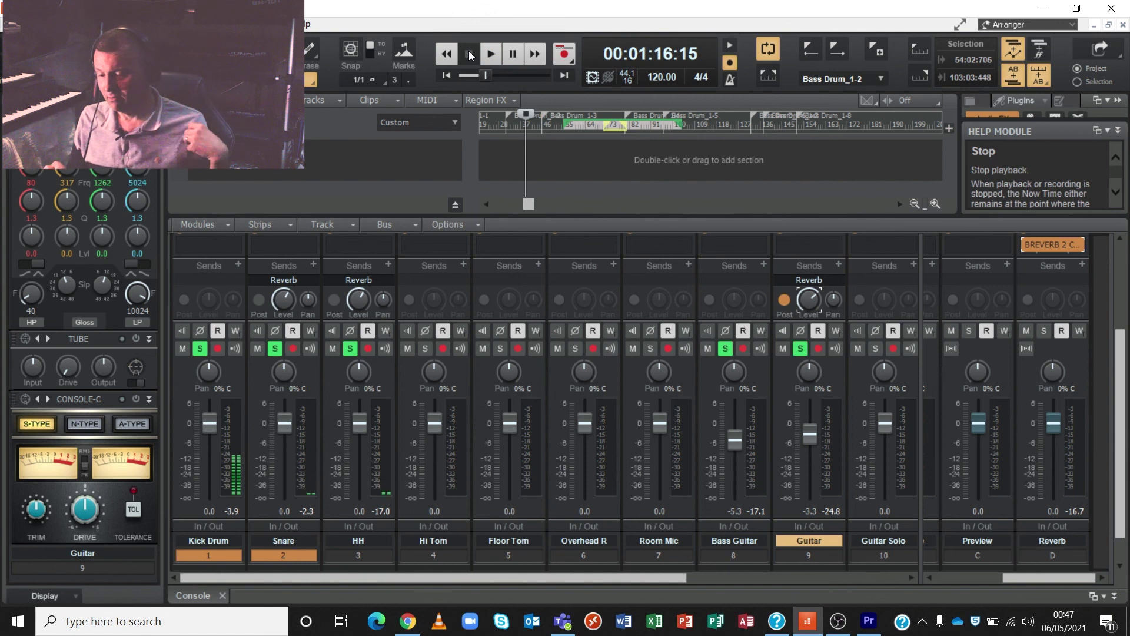